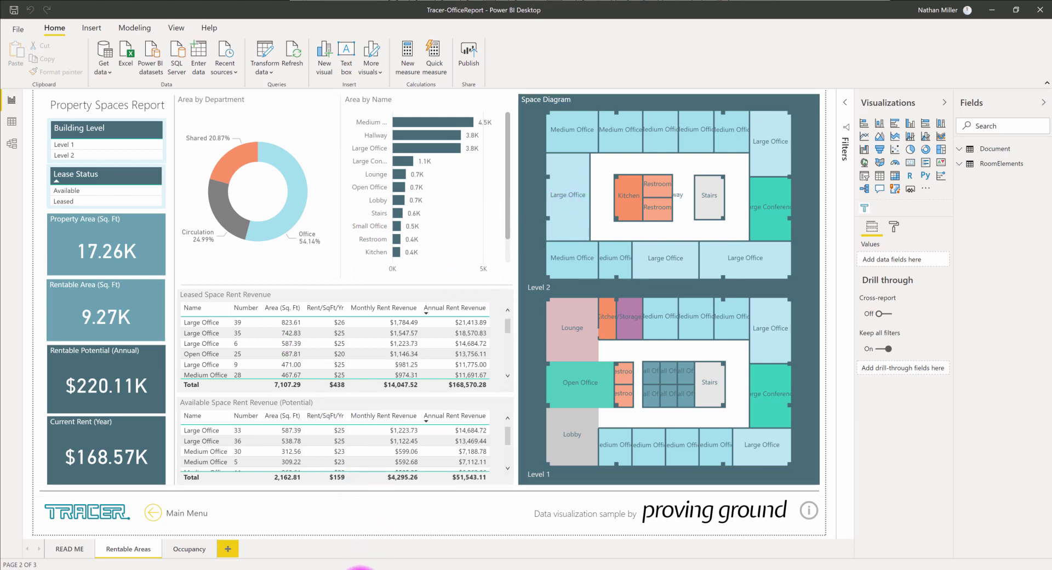
# Step: Draw two Generic 8" walls across Large Office 39 along gridlines B and C
pyautogui.click(360, 567)
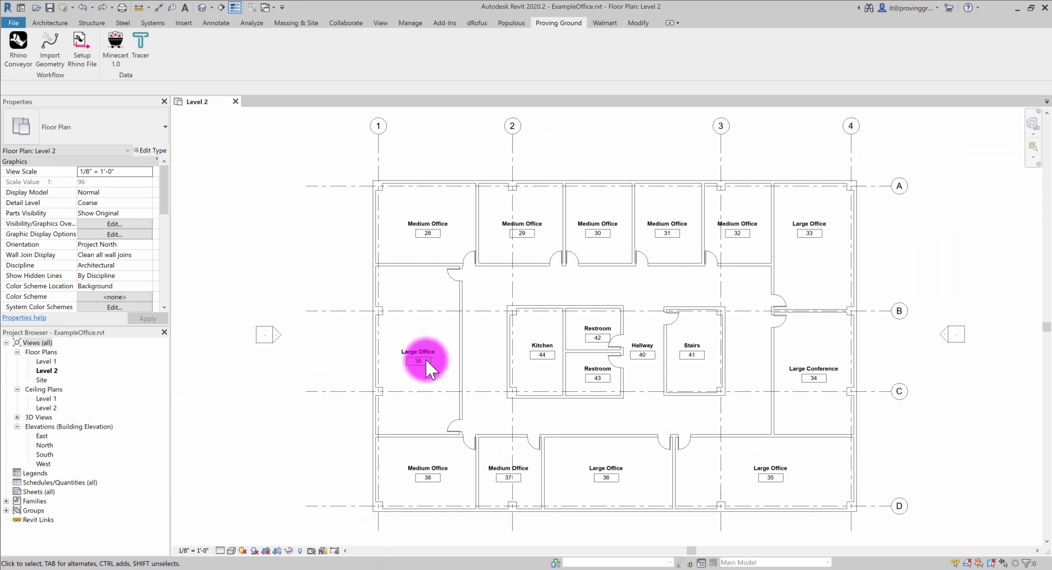
pyautogui.scroll(4, 529, 356)
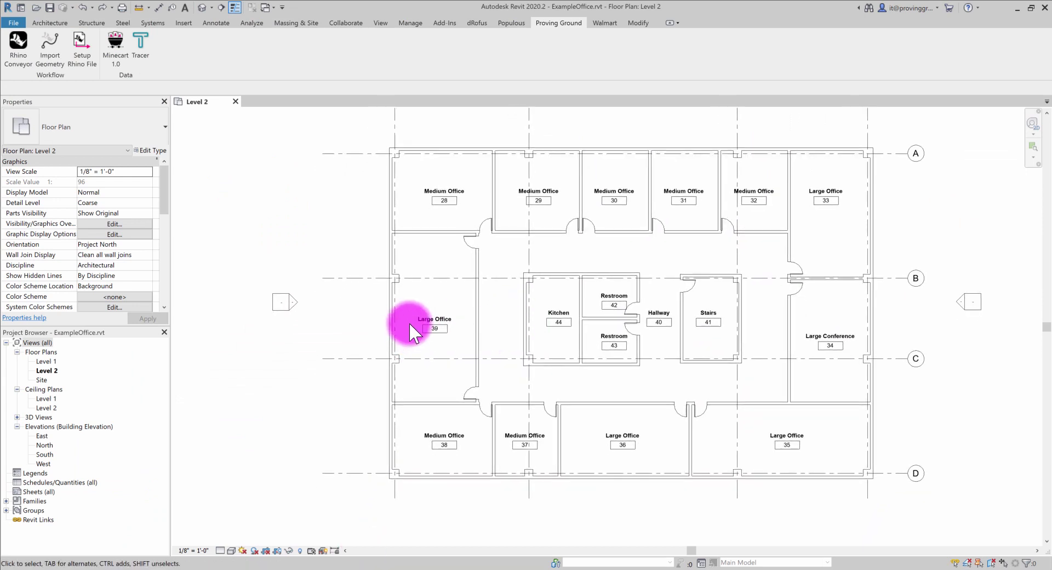
pyautogui.scroll(1, 408, 321)
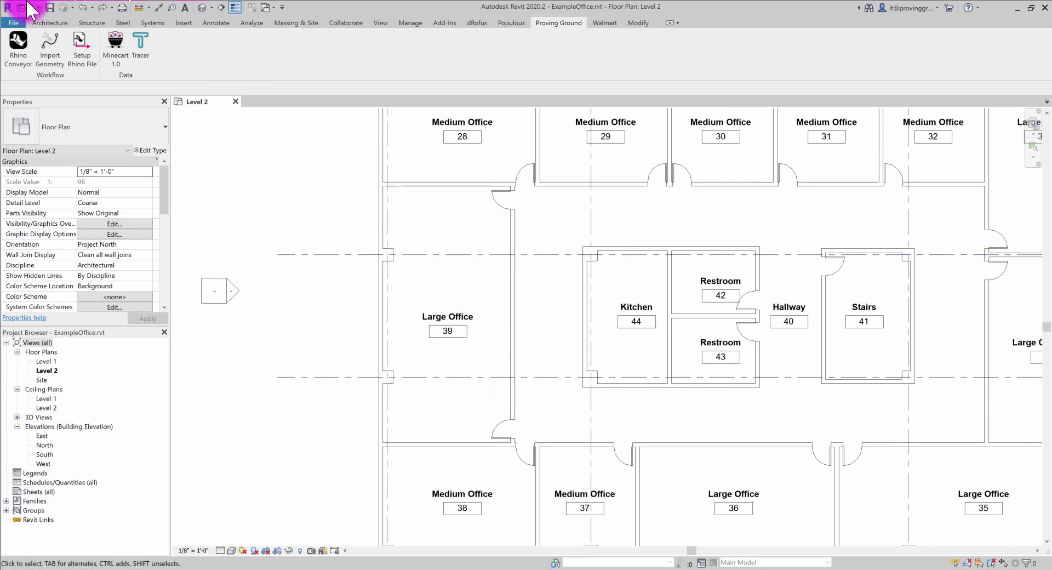
pyautogui.click(38, 19)
pyautogui.click(37, 49)
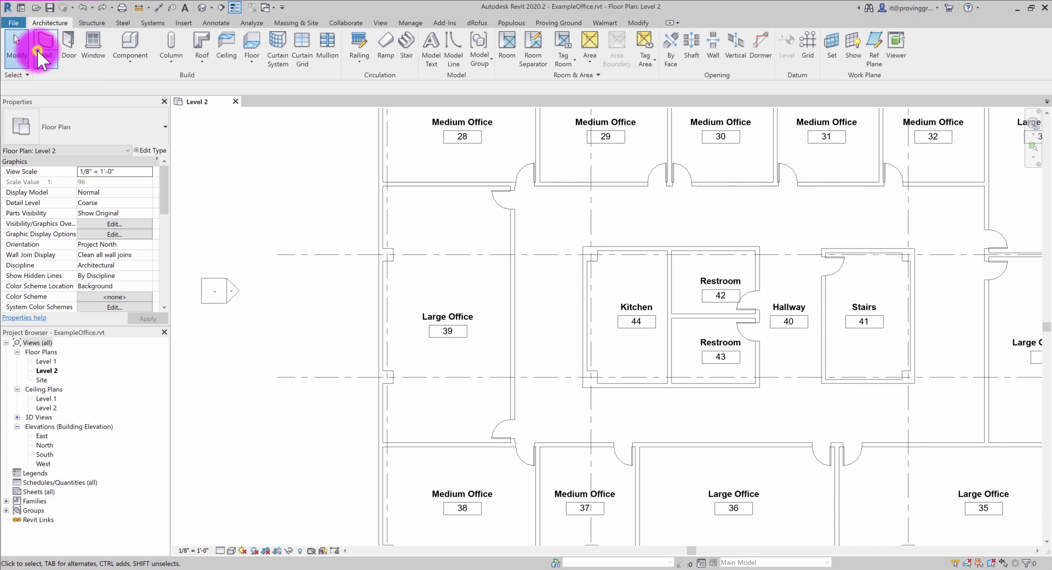
pyautogui.click(37, 48)
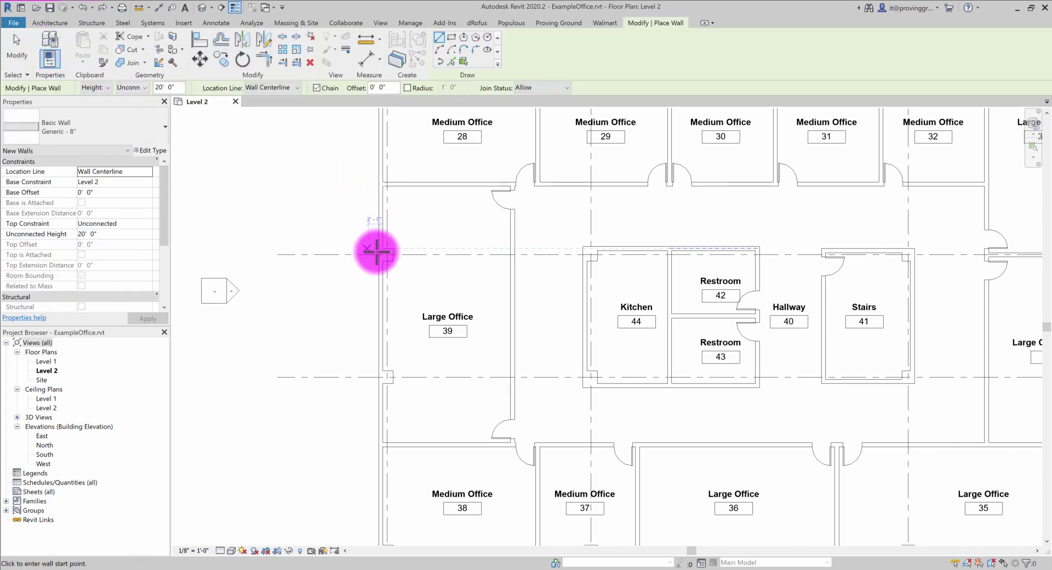
pyautogui.click(395, 256)
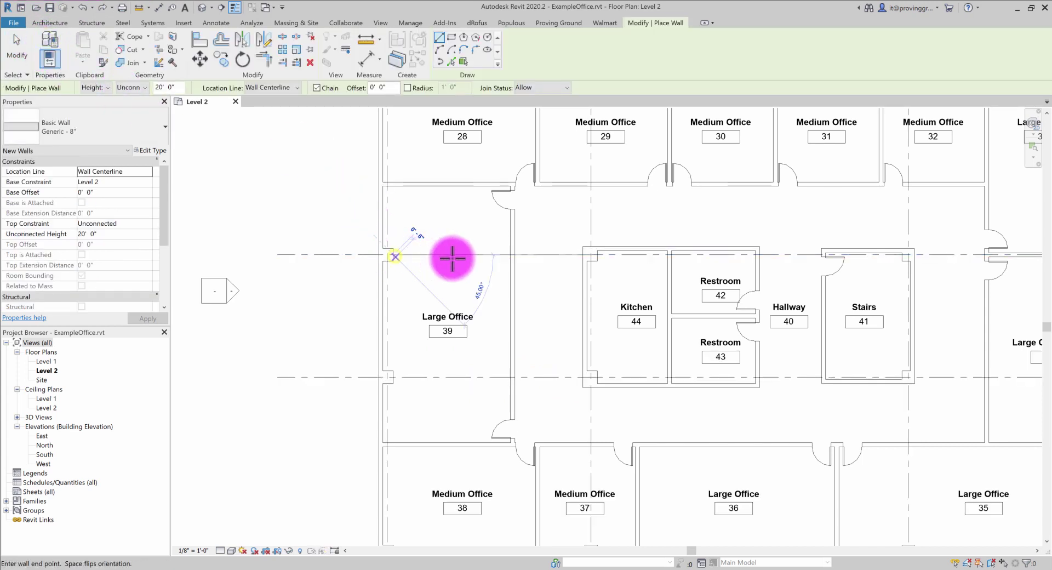
pyautogui.click(510, 255)
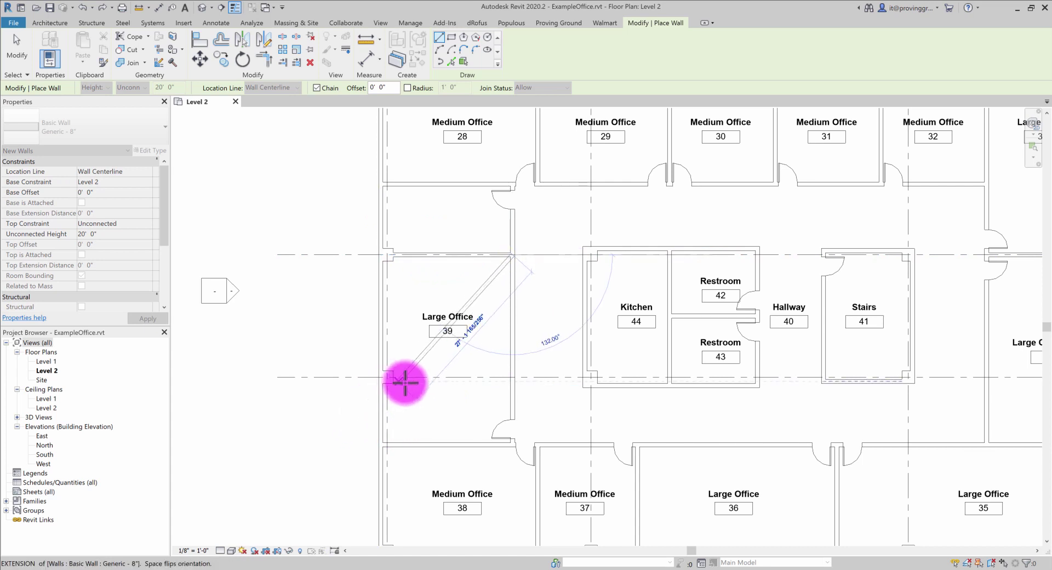
pyautogui.press('Escape')
pyautogui.click(395, 378)
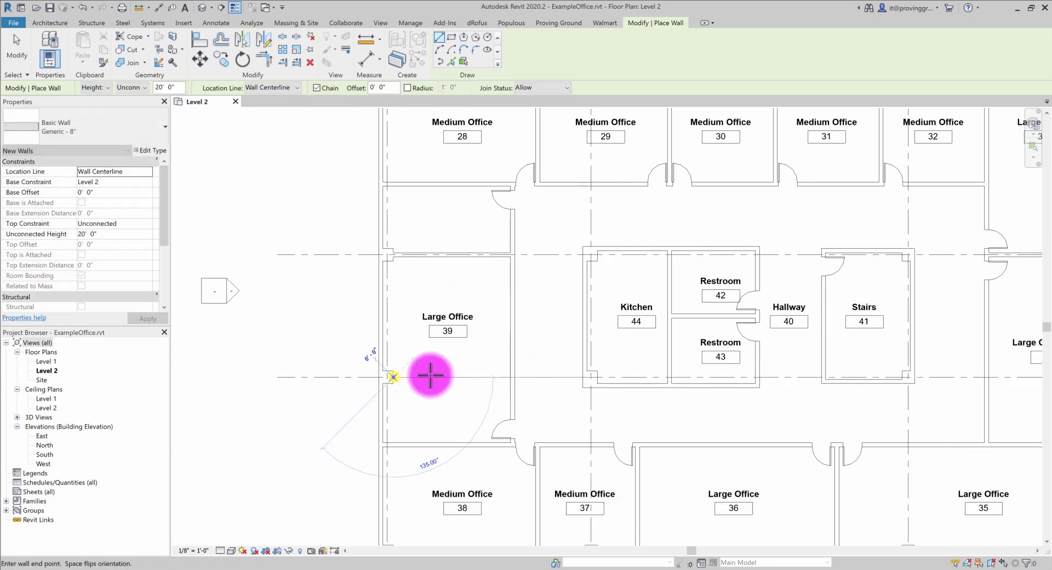
pyautogui.click(509, 377)
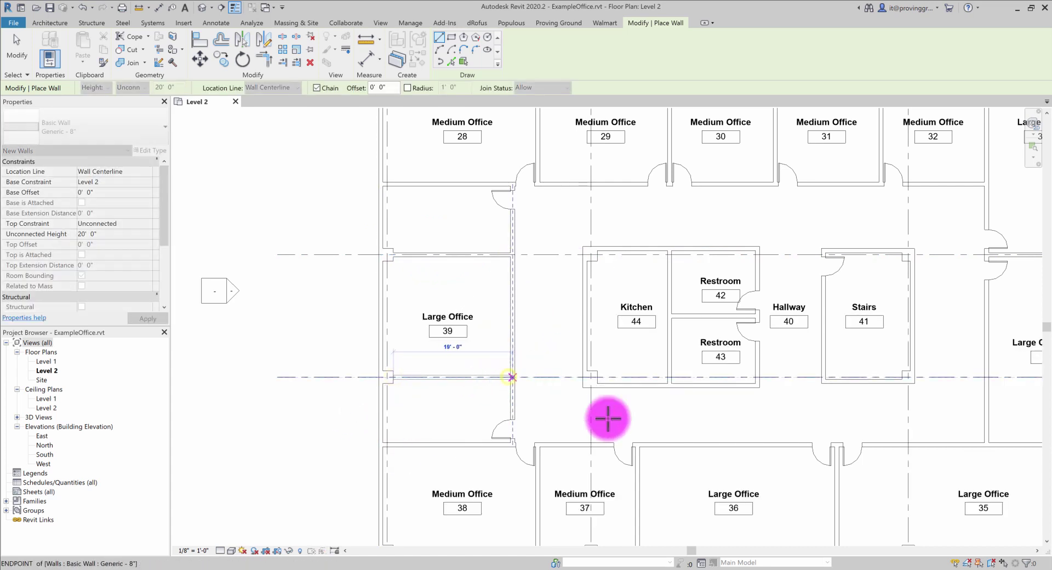
pyautogui.press('Escape')
pyautogui.press('Escape')
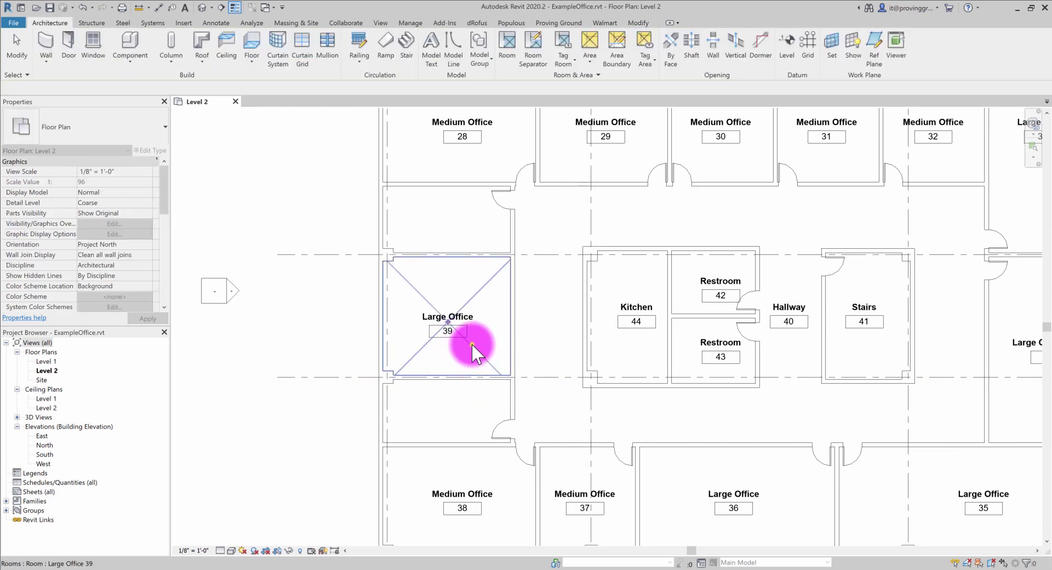
# Step: Rename room 39 to Medium Office and set its occupancy to 6 in Properties
pyautogui.click(471, 345)
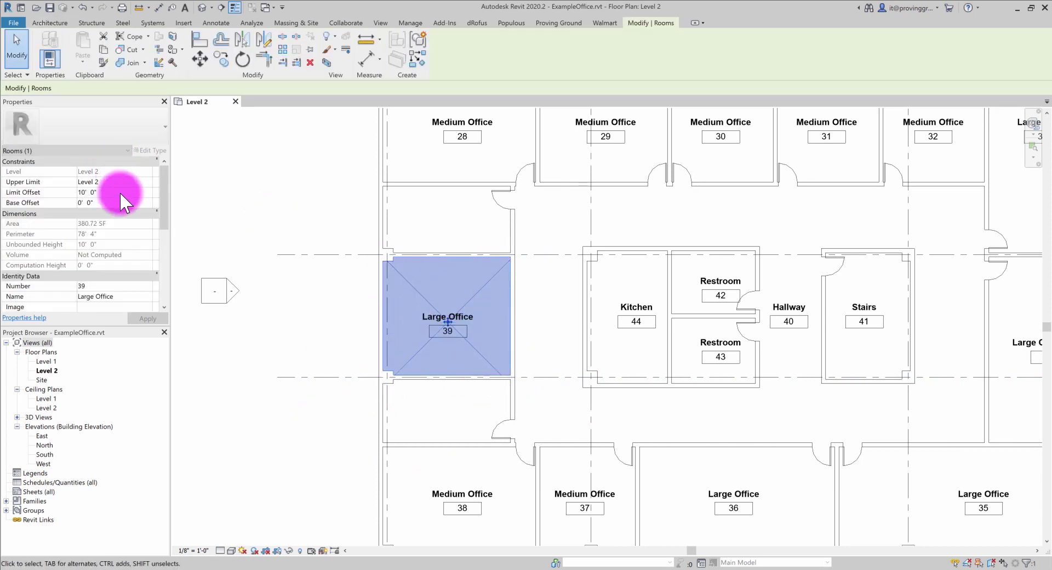
pyautogui.click(113, 296)
pyautogui.click(147, 297)
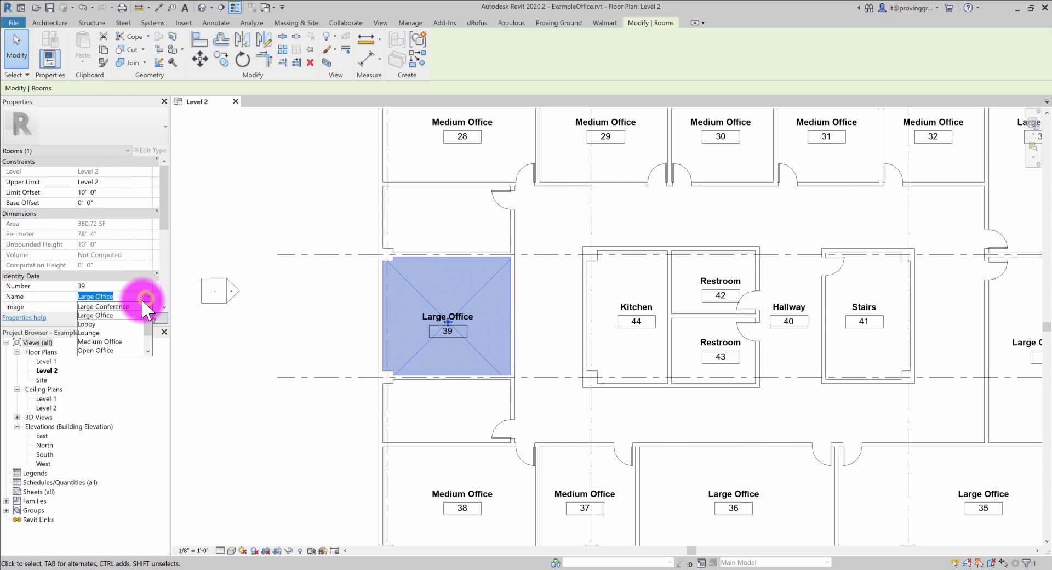
pyautogui.click(113, 339)
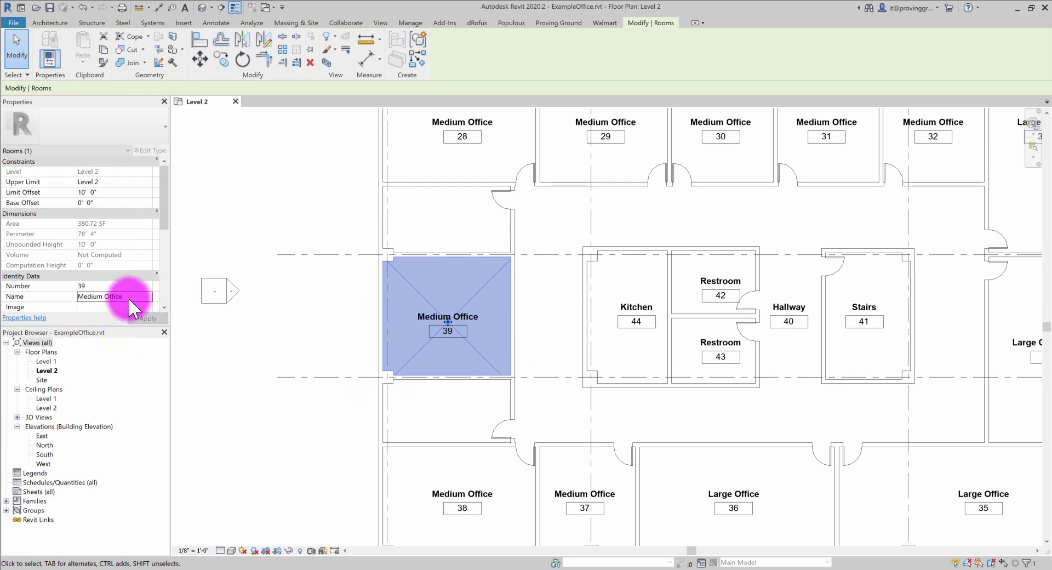
pyautogui.moveTo(166, 206); pyautogui.dragTo(162, 247)
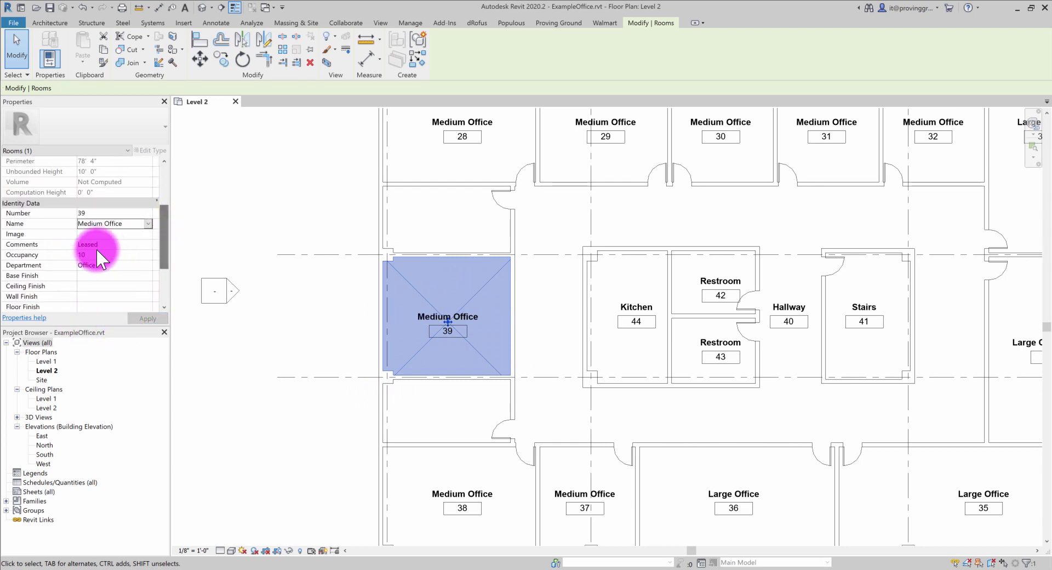
pyautogui.click(95, 255)
pyautogui.write('6')
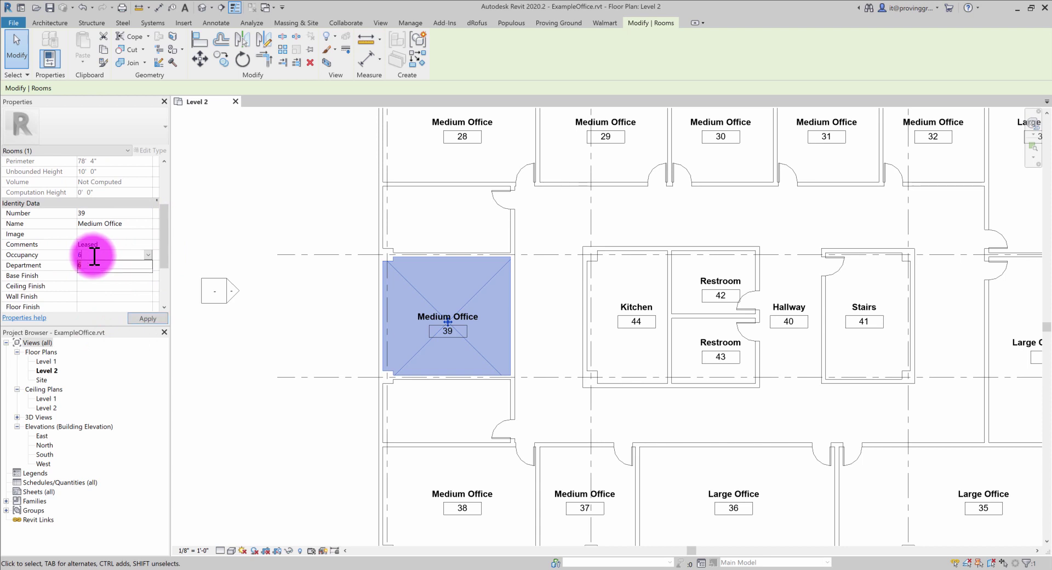
pyautogui.click(145, 320)
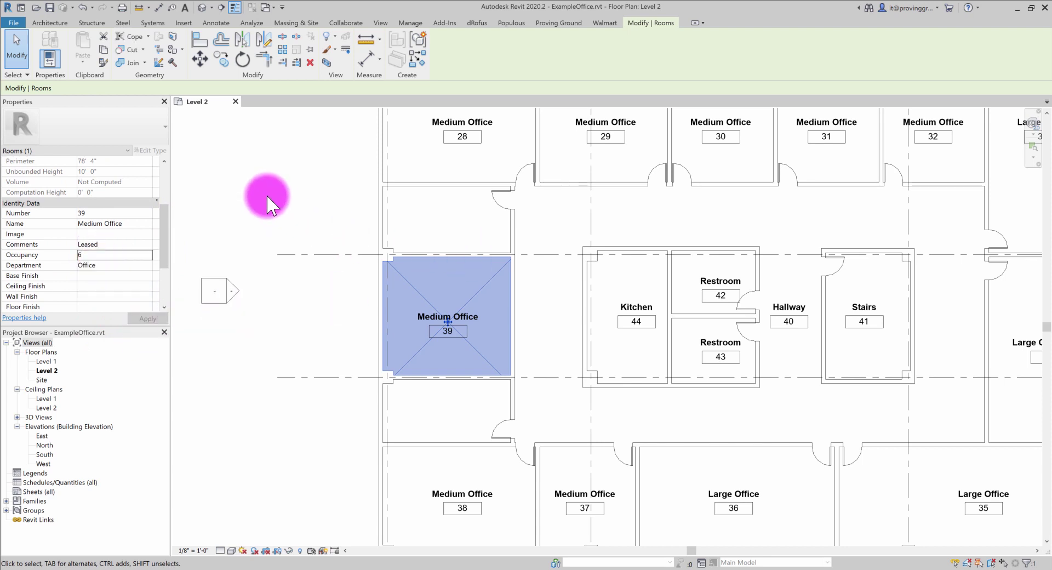
pyautogui.scroll(-2, 118, 261)
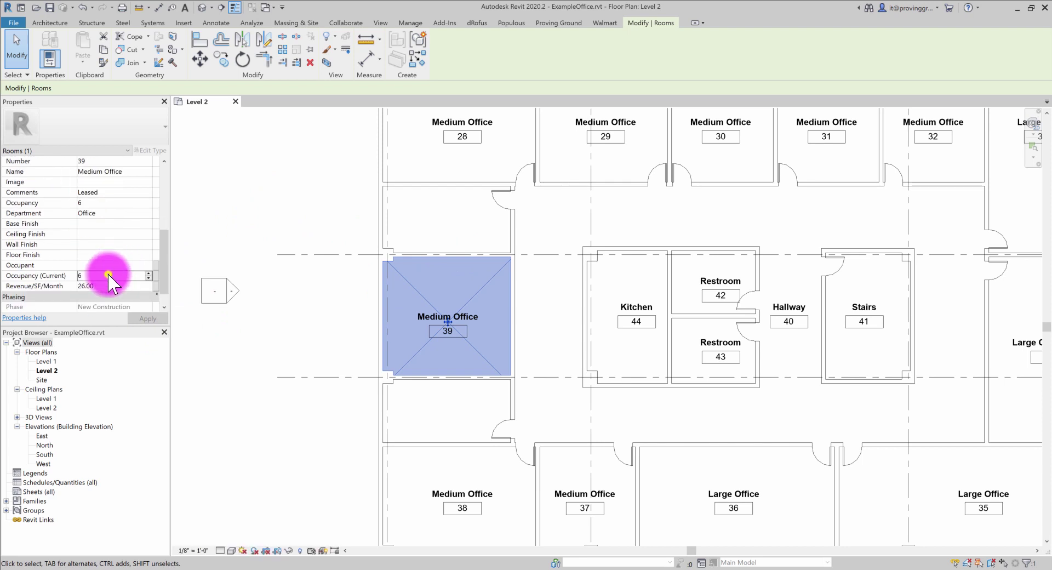
pyautogui.click(300, 211)
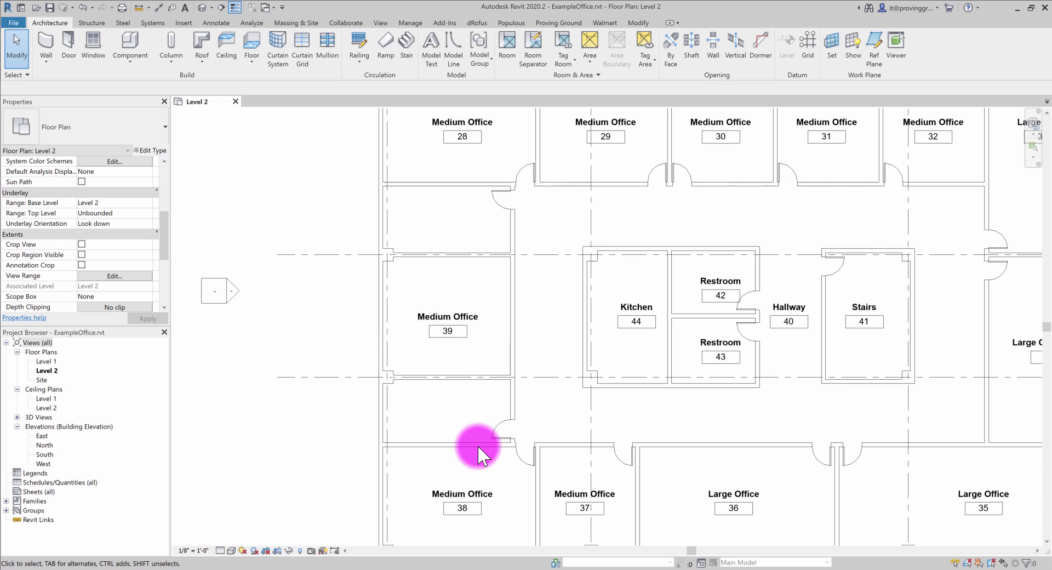
# Step: Place rooms in the new spaces above and below Medium Office 39, creating Hallway 48 and 49
pyautogui.click(505, 40)
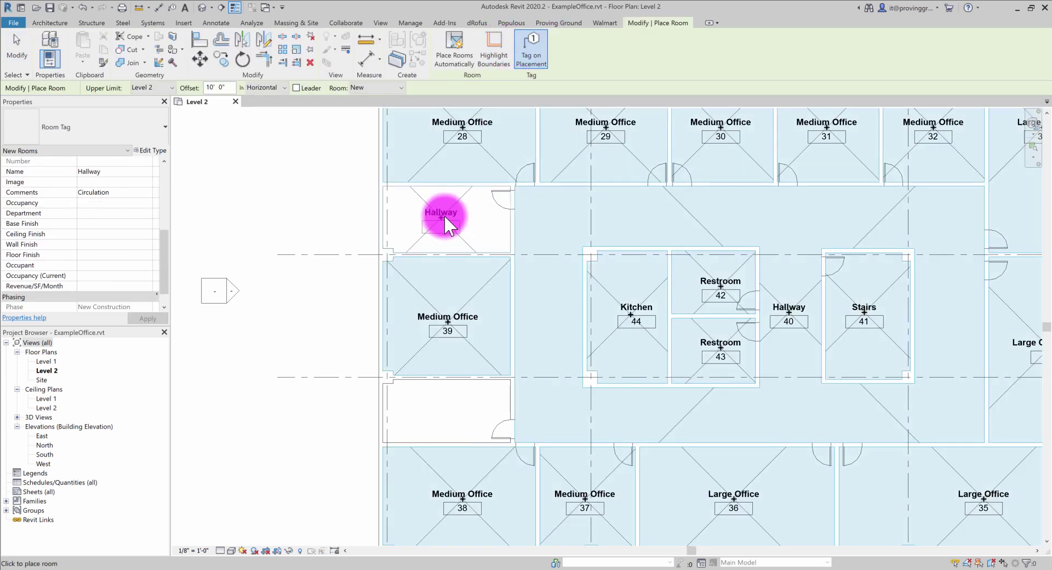
pyautogui.click(448, 215)
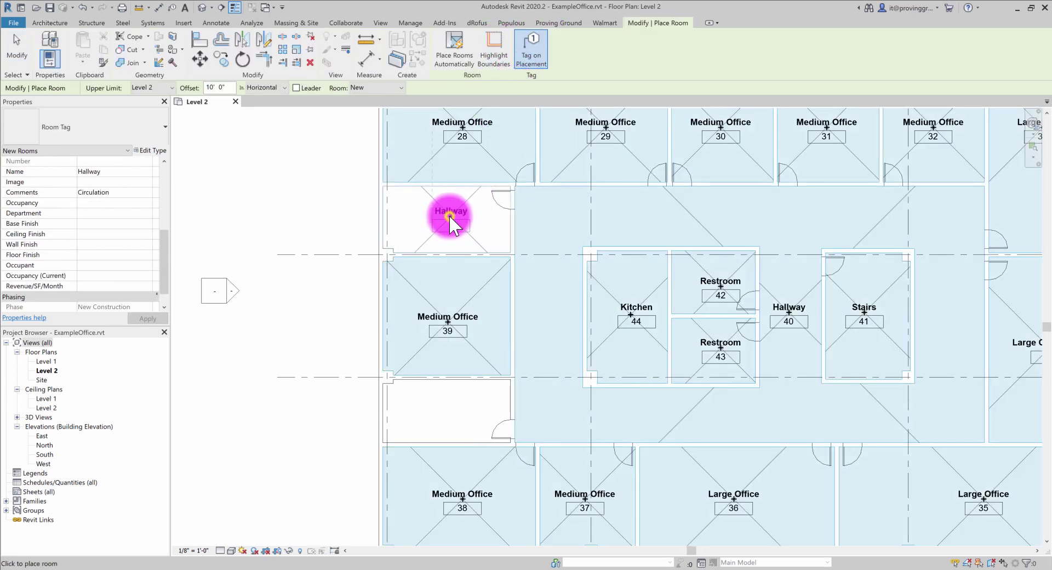
pyautogui.click(450, 407)
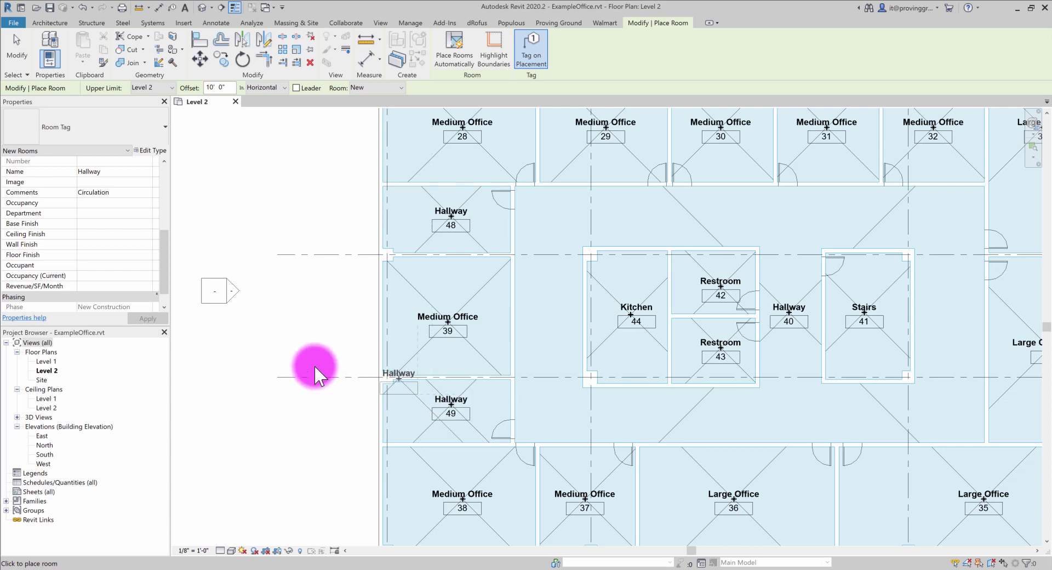
pyautogui.press('Escape')
pyautogui.press('Escape')
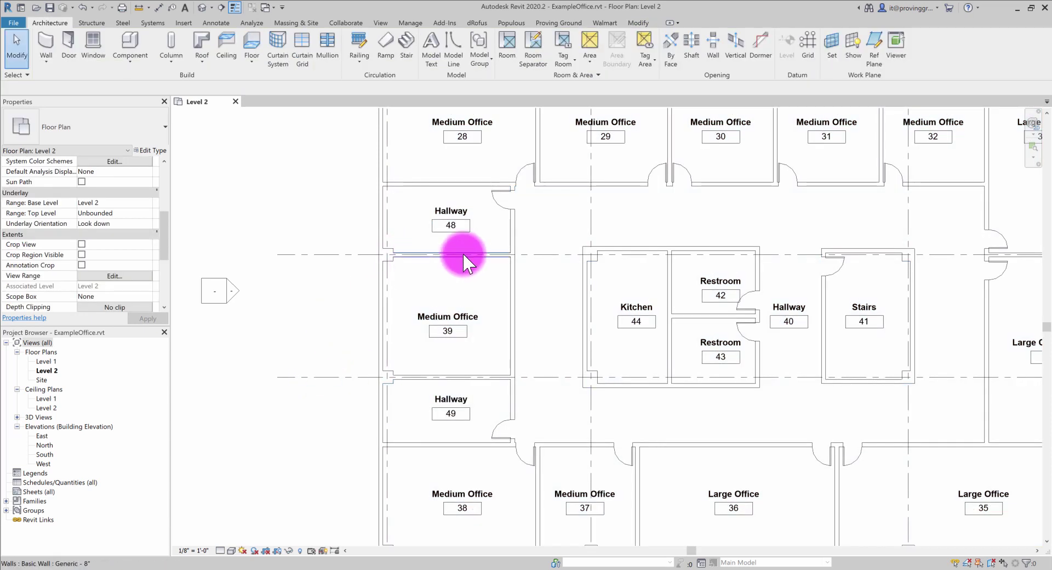
# Step: Select rooms 48 and 49 and name them Small Office
pyautogui.click(473, 238)
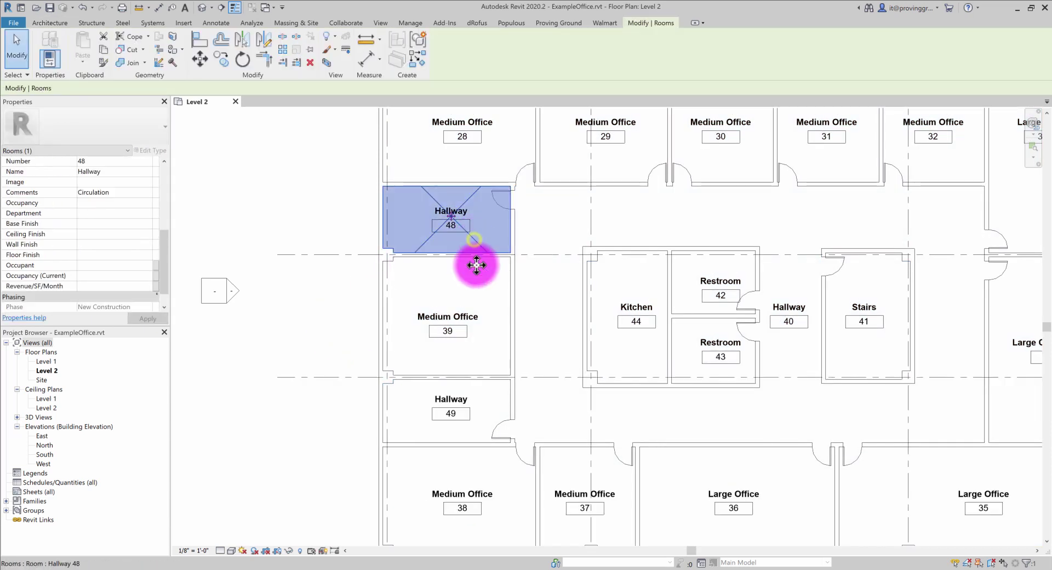
pyautogui.keyDown('ctrl'); pyautogui.click(475, 426); pyautogui.keyUp('ctrl')
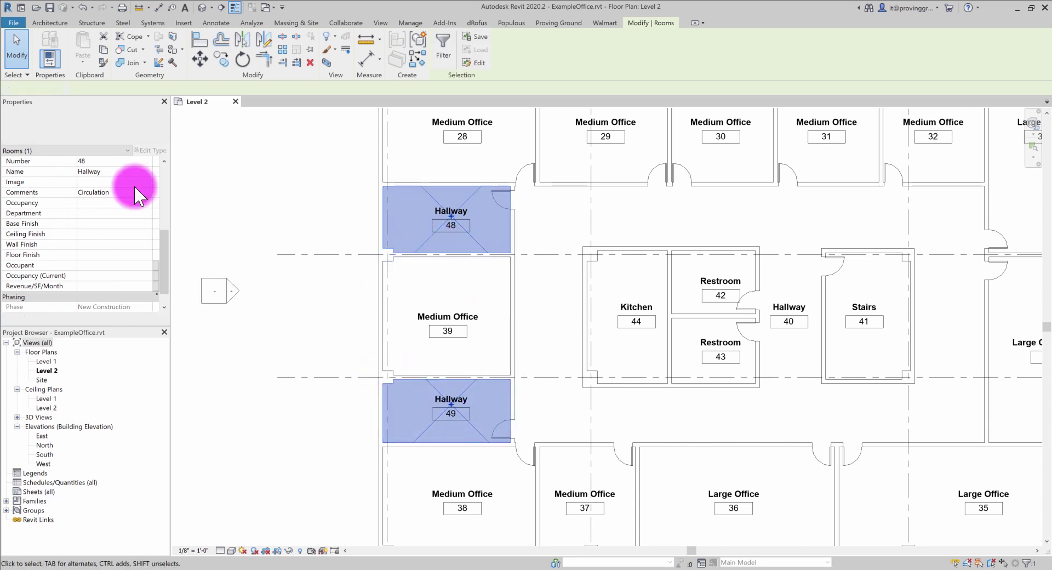
pyautogui.click(132, 171)
pyautogui.click(149, 171)
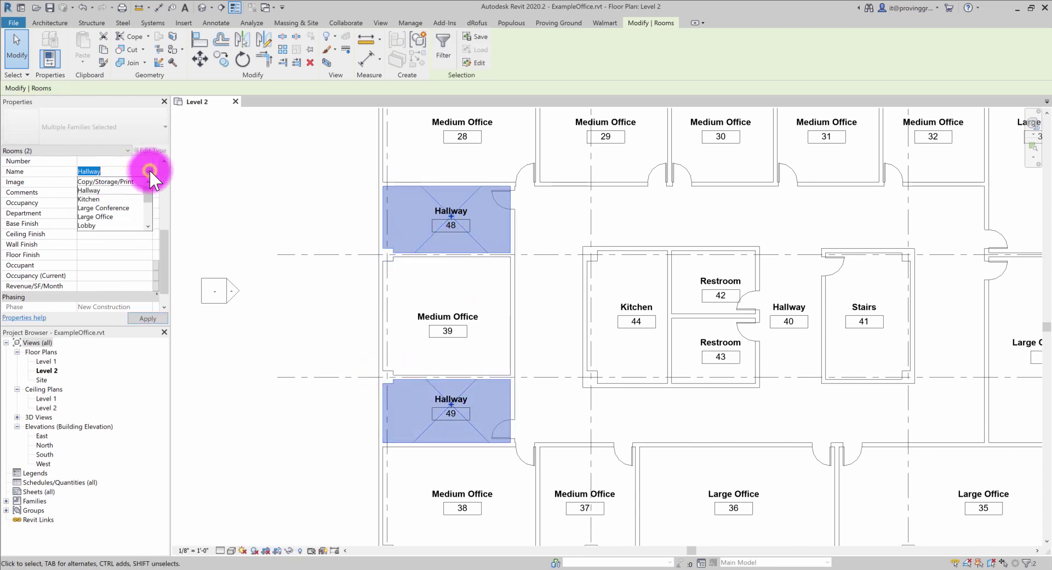
pyautogui.scroll(-2, 110, 219)
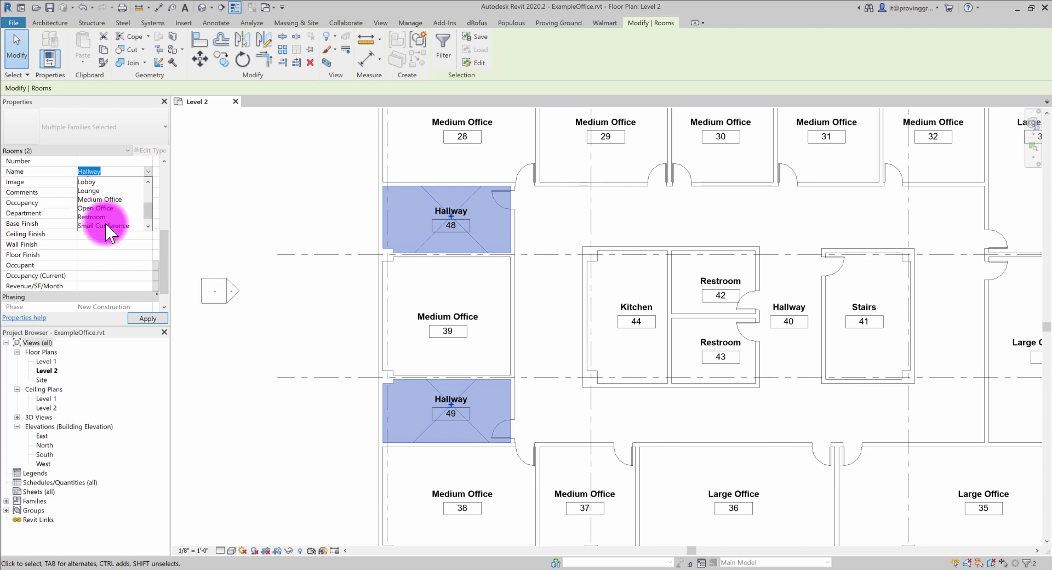
pyautogui.scroll(-1, 105, 221)
pyautogui.click(103, 225)
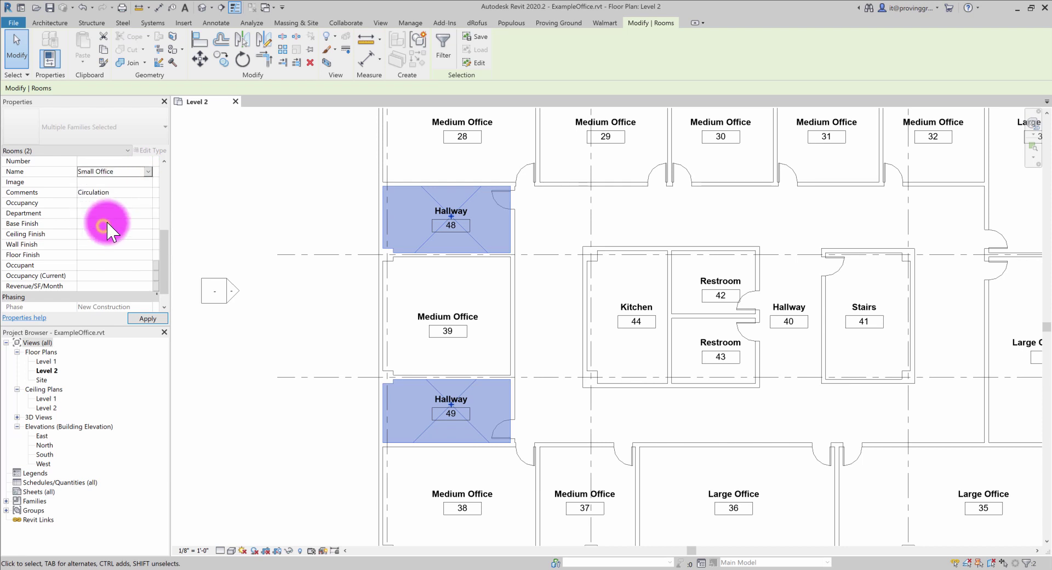
# Step: Set both rooms' Comments to Available and Occupancy to 3, then apply
pyautogui.click(131, 192)
pyautogui.click(149, 192)
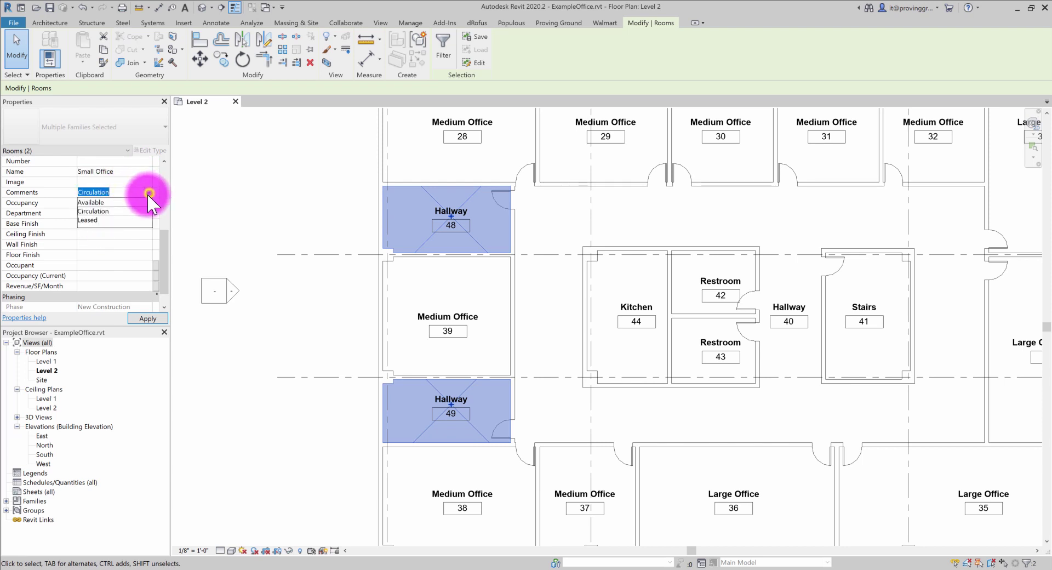
pyautogui.click(99, 203)
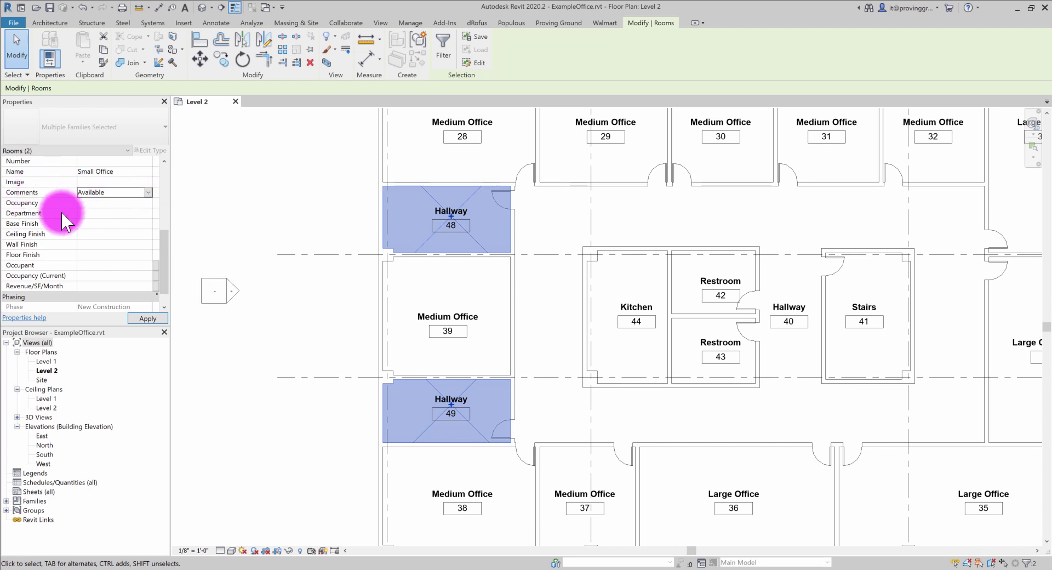
pyautogui.click(113, 203)
pyautogui.write('3')
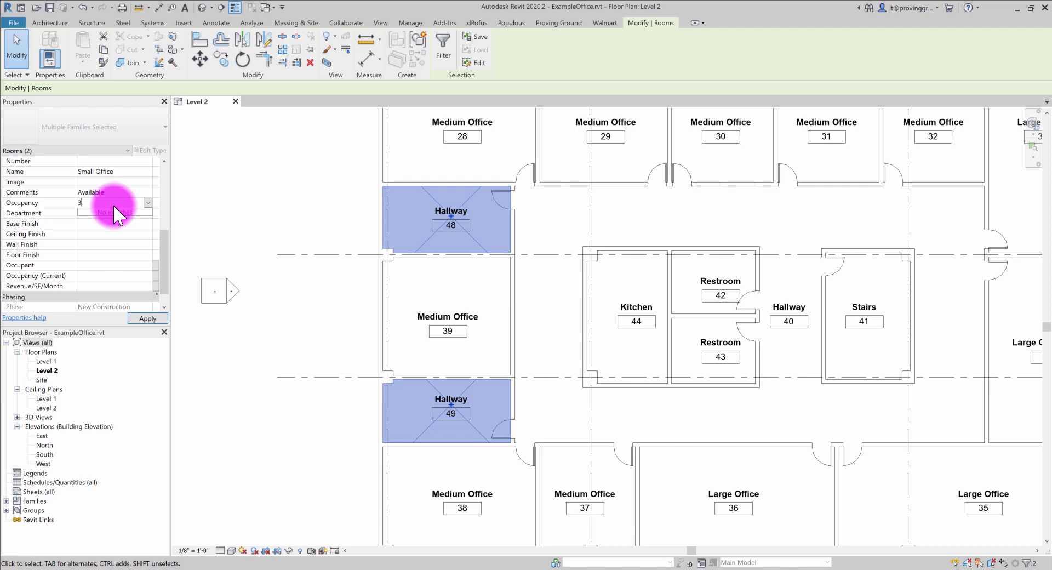
pyautogui.click(148, 318)
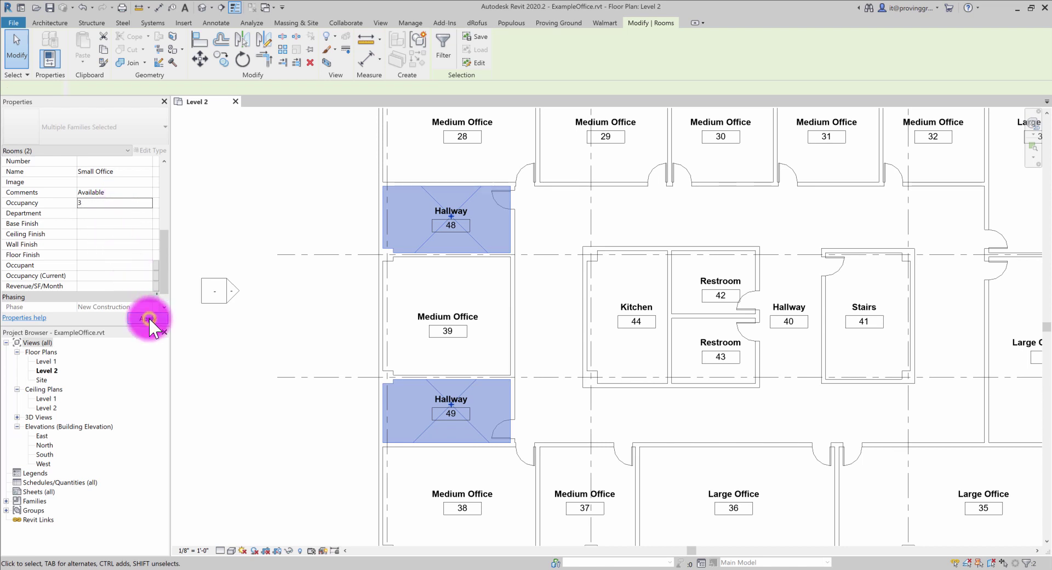
pyautogui.click(305, 310)
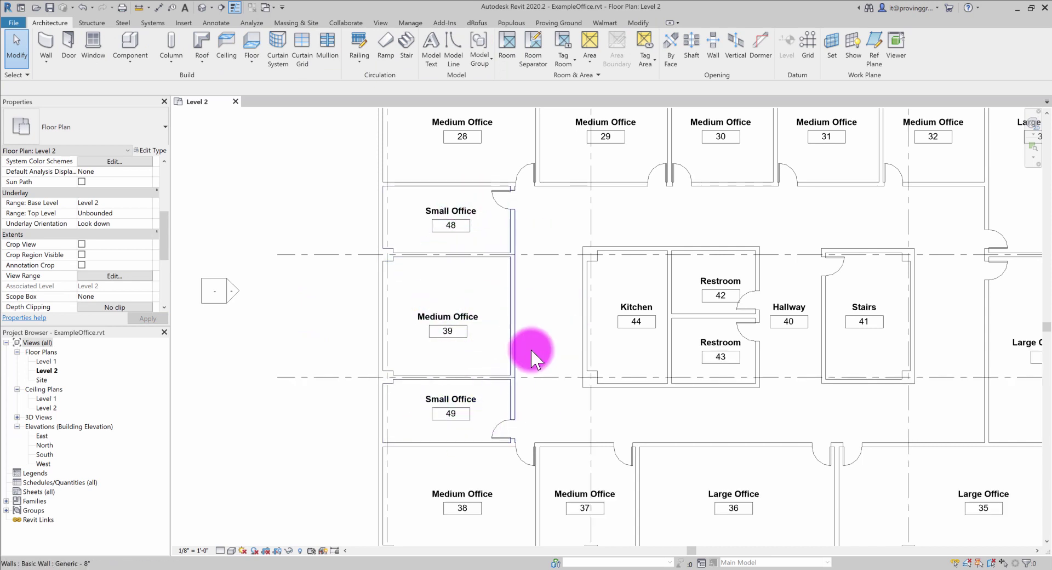
# Step: Export the model with Proving Ground Tracer, overwriting ExampleOffice.db
pyautogui.scroll(-4, 627, 329)
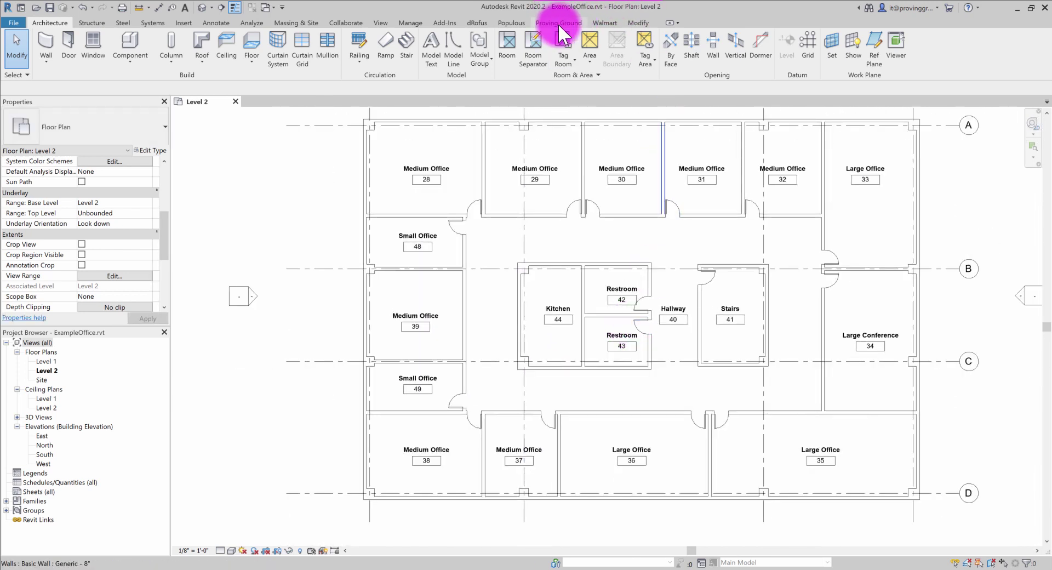
pyautogui.click(558, 23)
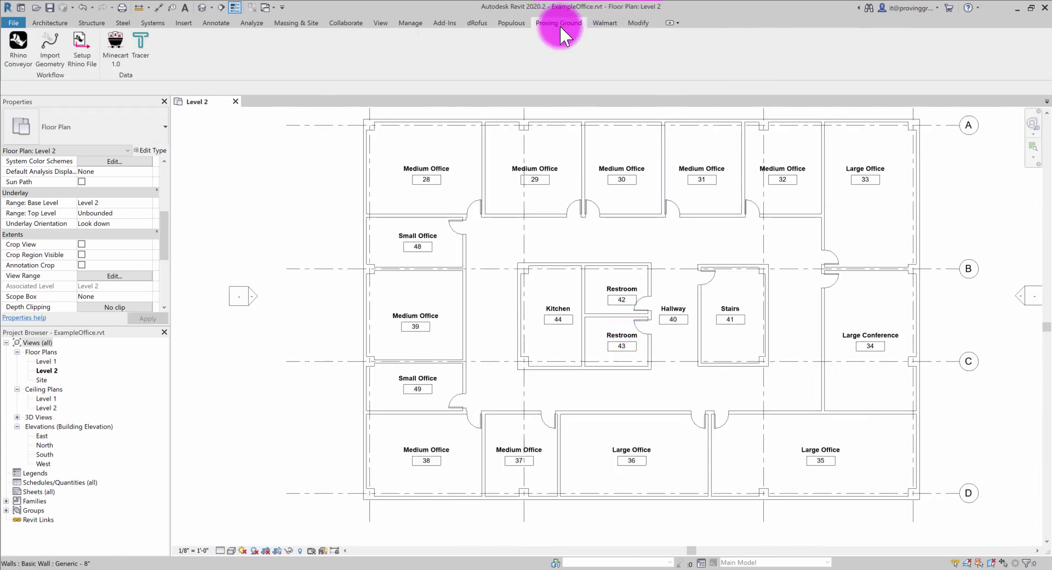
pyautogui.click(147, 47)
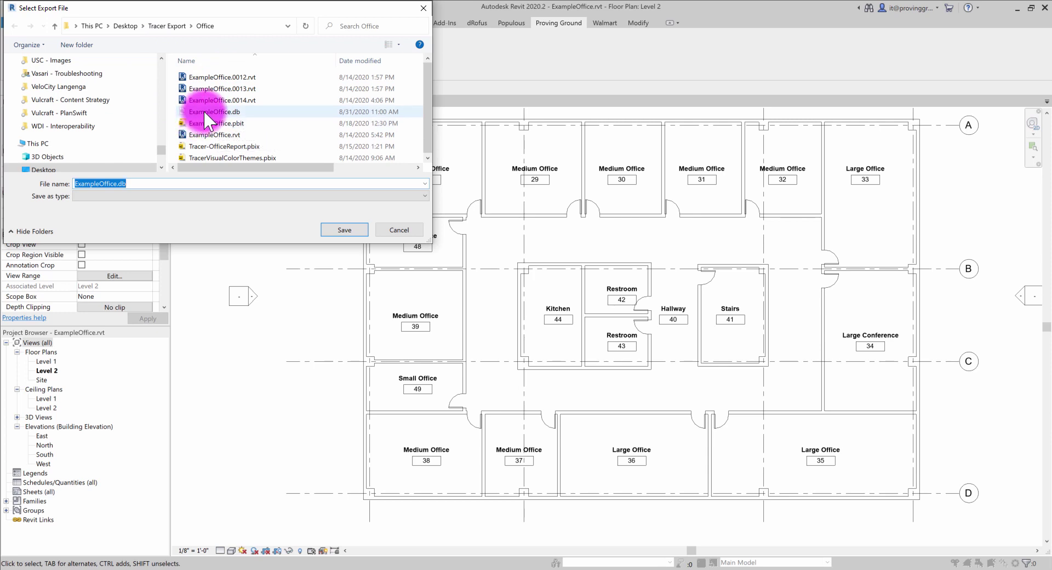
pyautogui.click(344, 231)
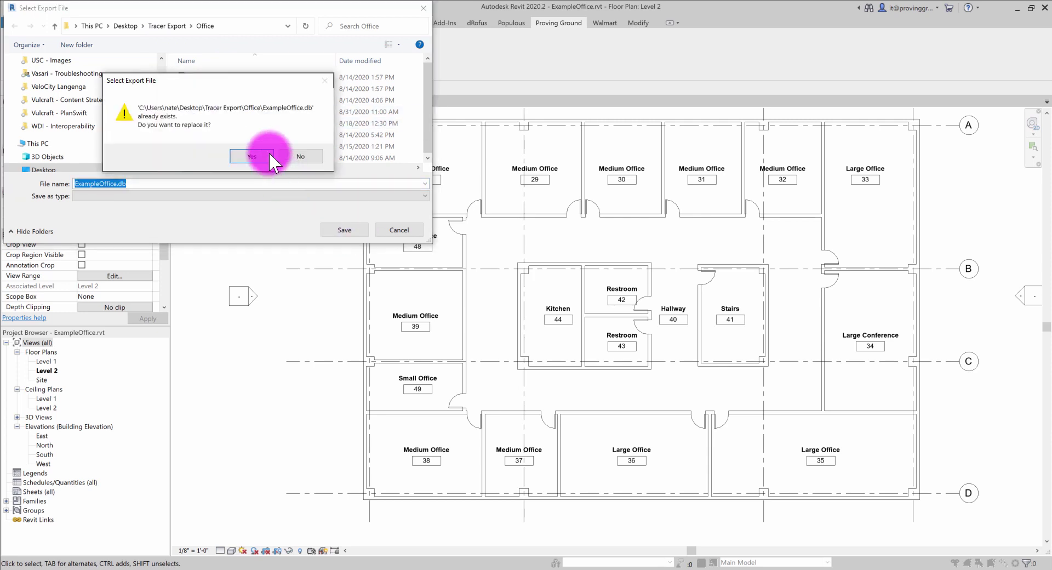
pyautogui.click(261, 156)
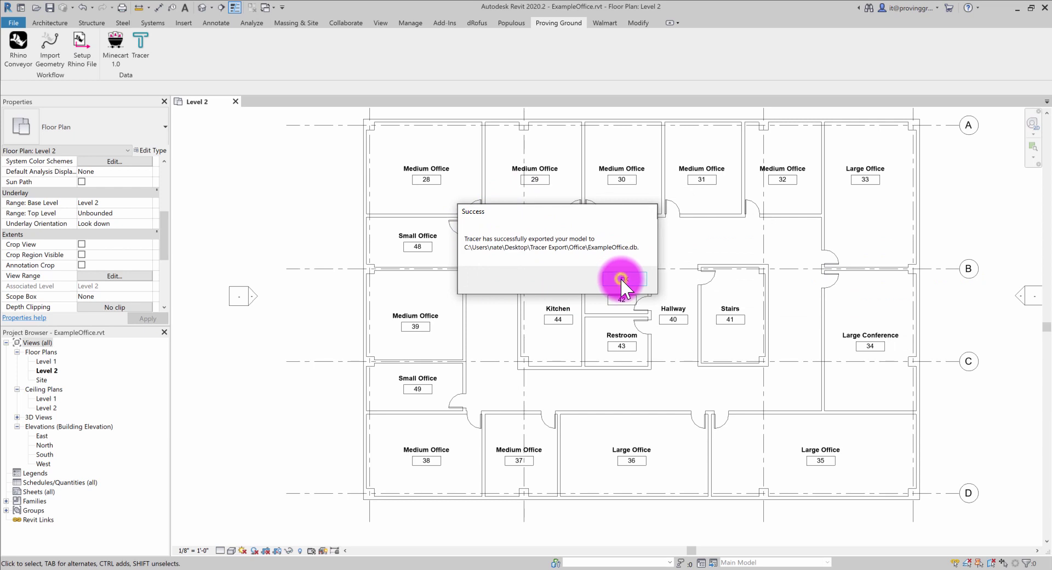
pyautogui.click(621, 278)
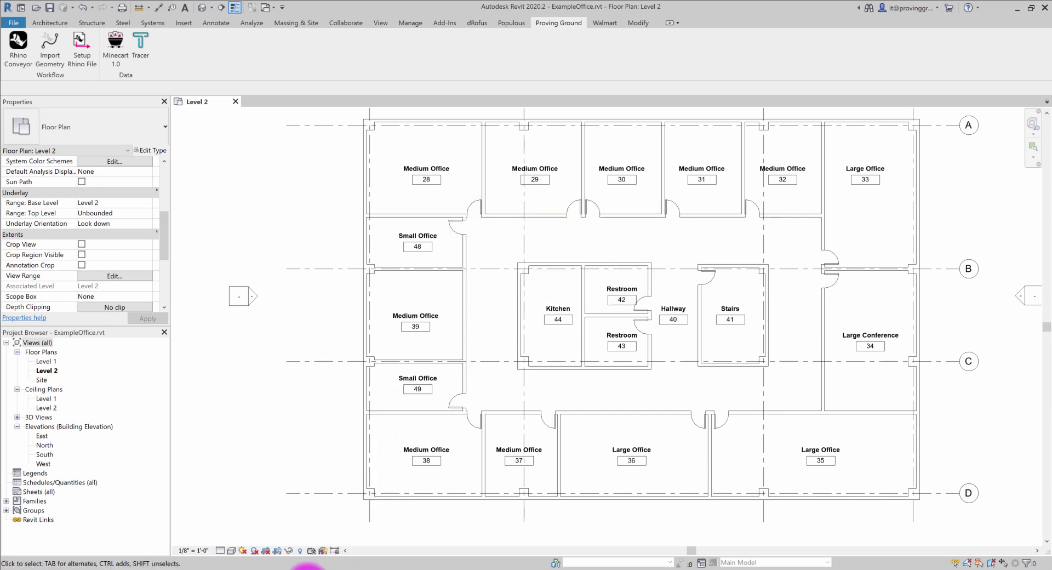
# Step: Refresh the data in the Tracer-OfficeReport Power BI dashboard
pyautogui.moveTo(307, 566)
pyautogui.click(299, 524)
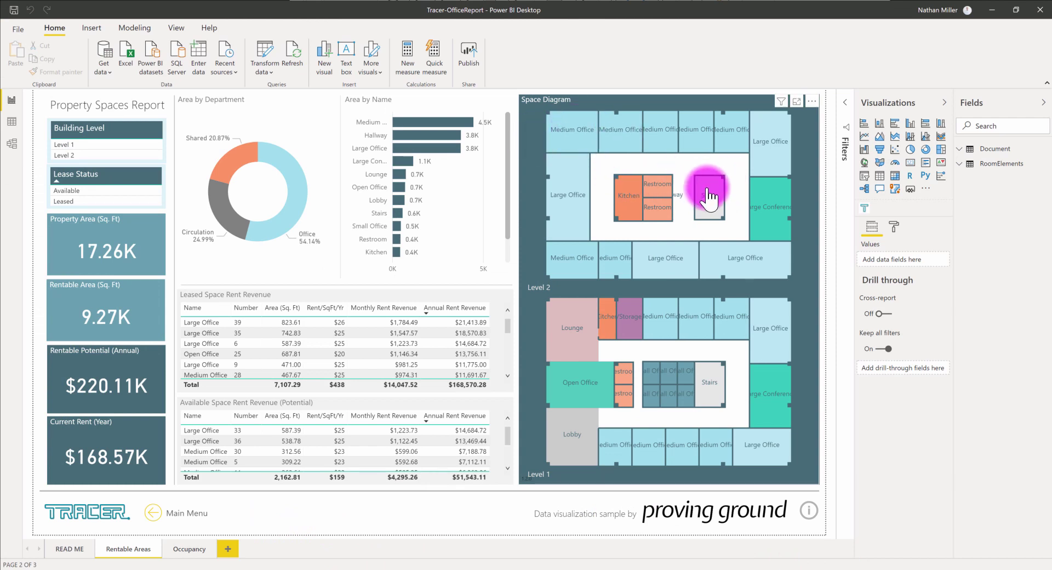
pyautogui.click(297, 53)
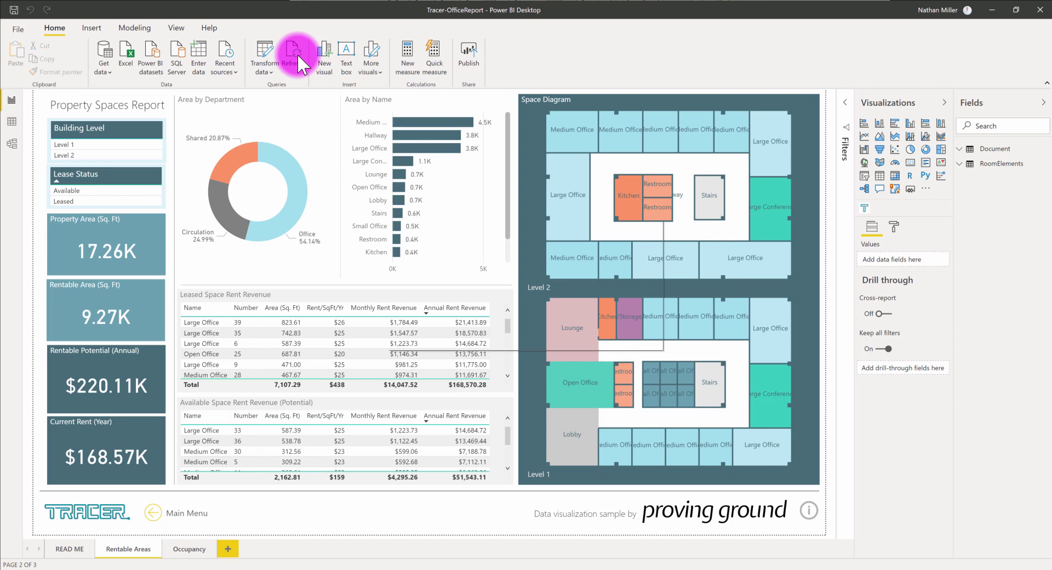